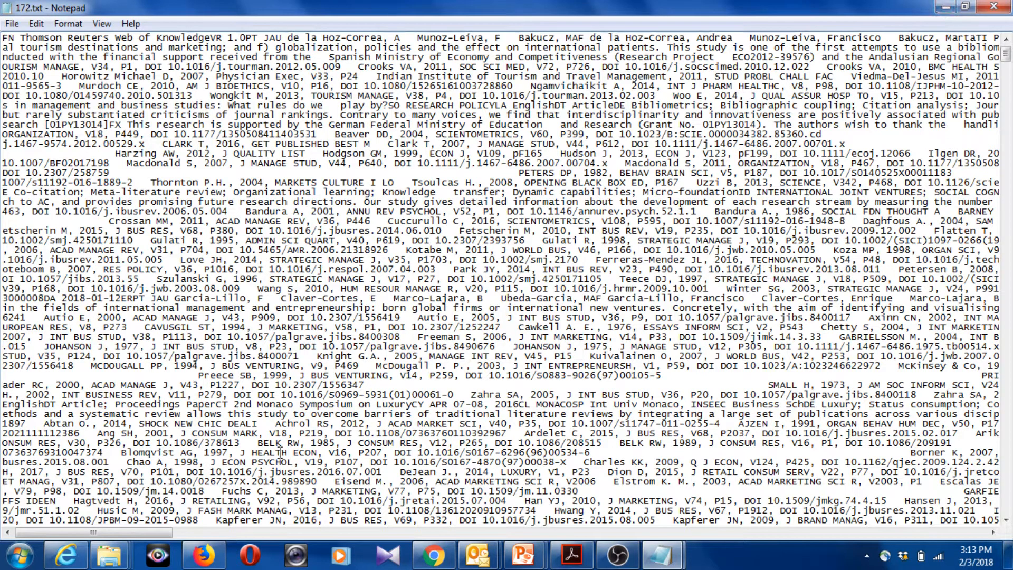
Switch to BibExcel and open the Bibexcel folder inside the lecture's Data folder
mouse_move(118, 566)
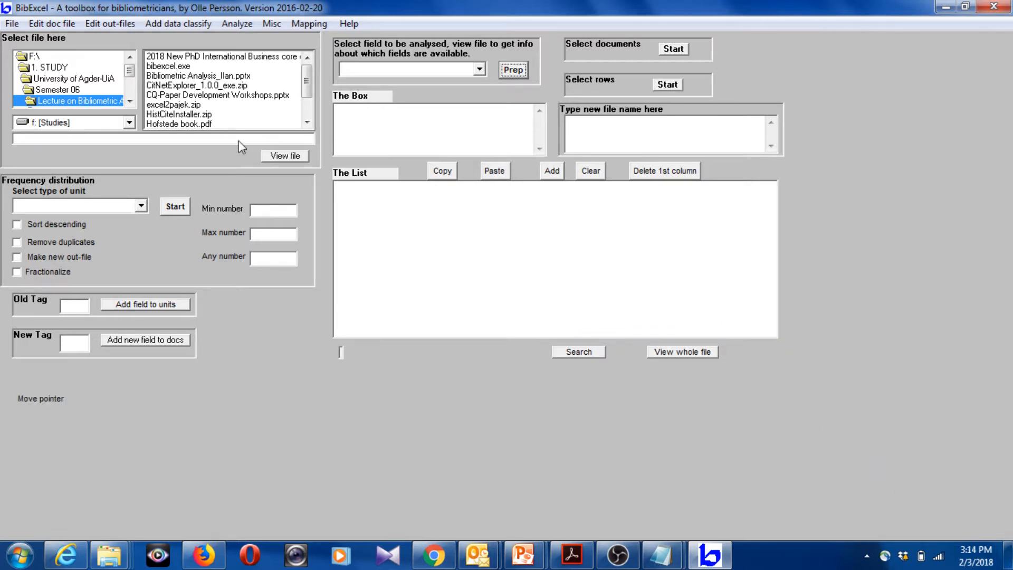
left_click(130, 101)
left_click(130, 101)
left_click(130, 101)
left_click(48, 92)
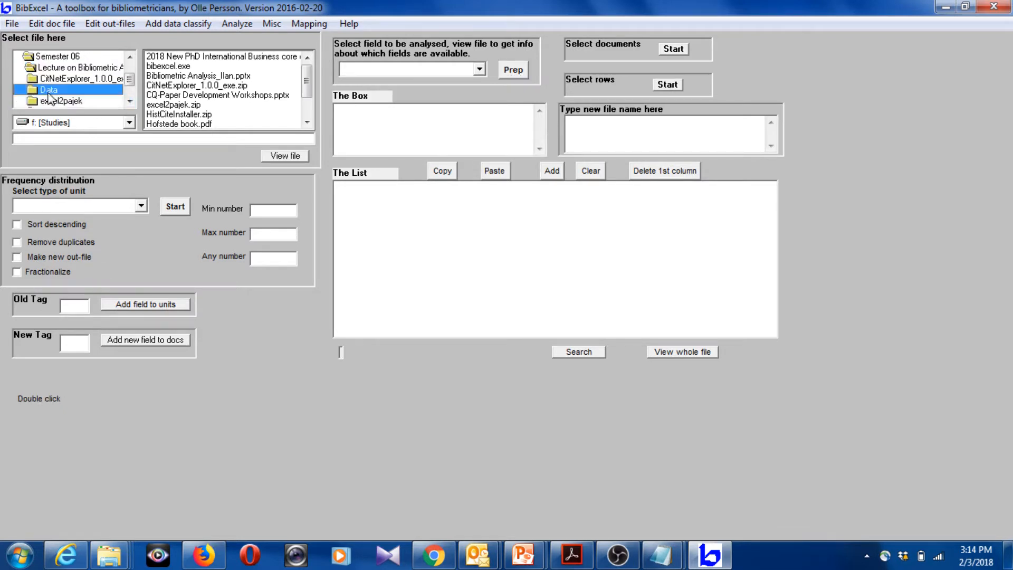
double_click(48, 95)
left_click(130, 101)
left_click(130, 101)
left_click(130, 101)
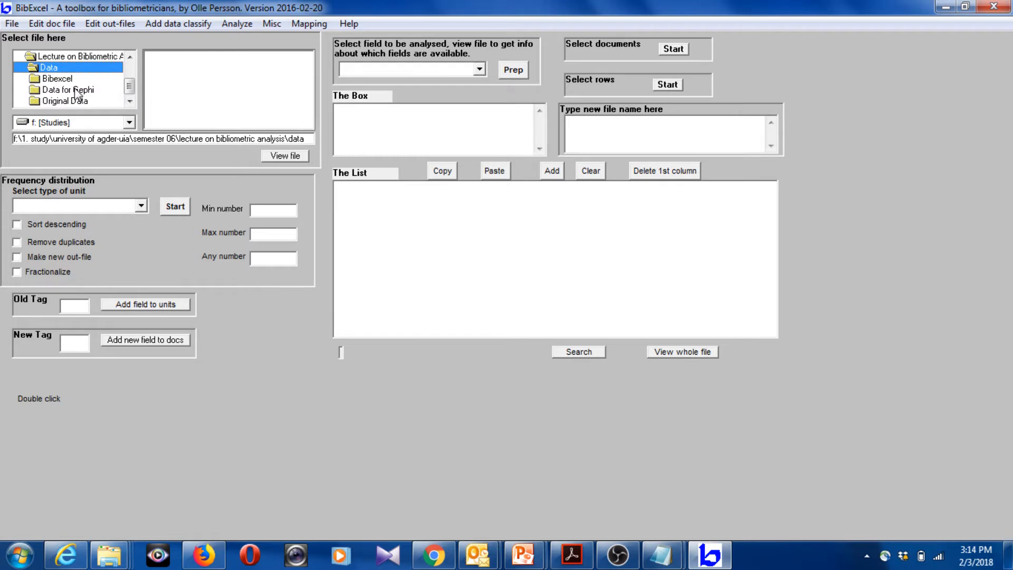
double_click(58, 79)
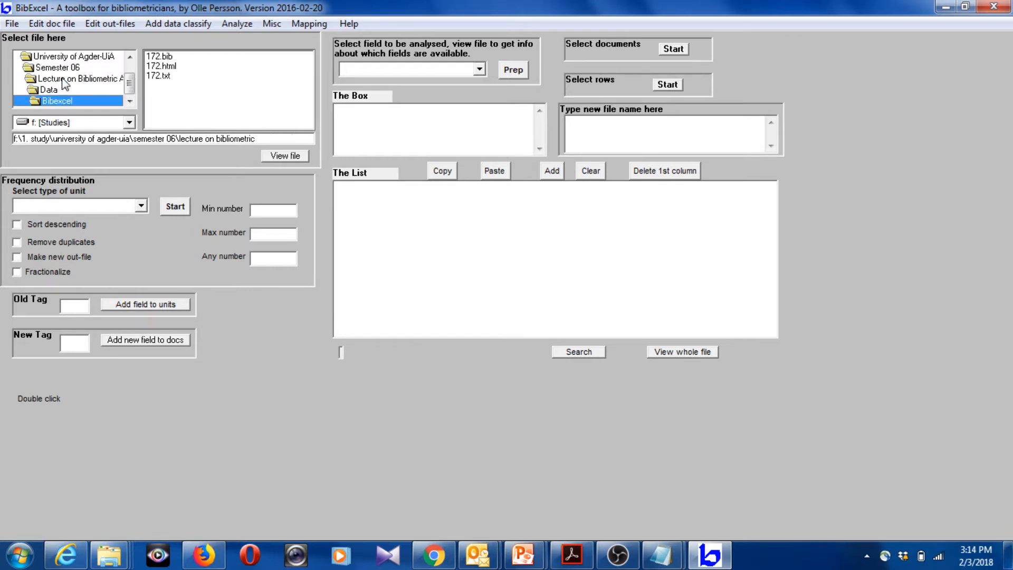
Try to view the contents of the file 172.txt
left_click(171, 75)
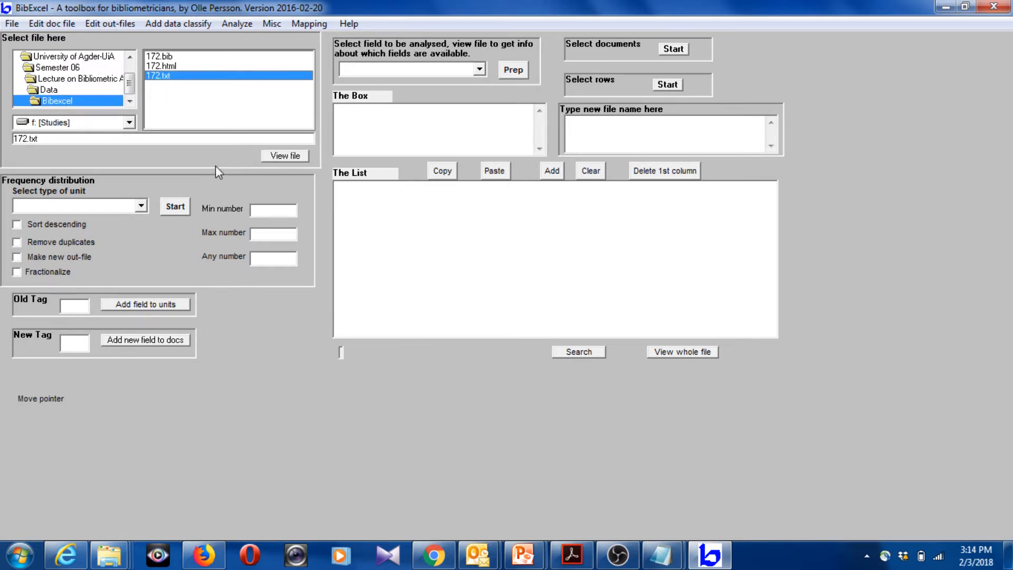
left_click(286, 156)
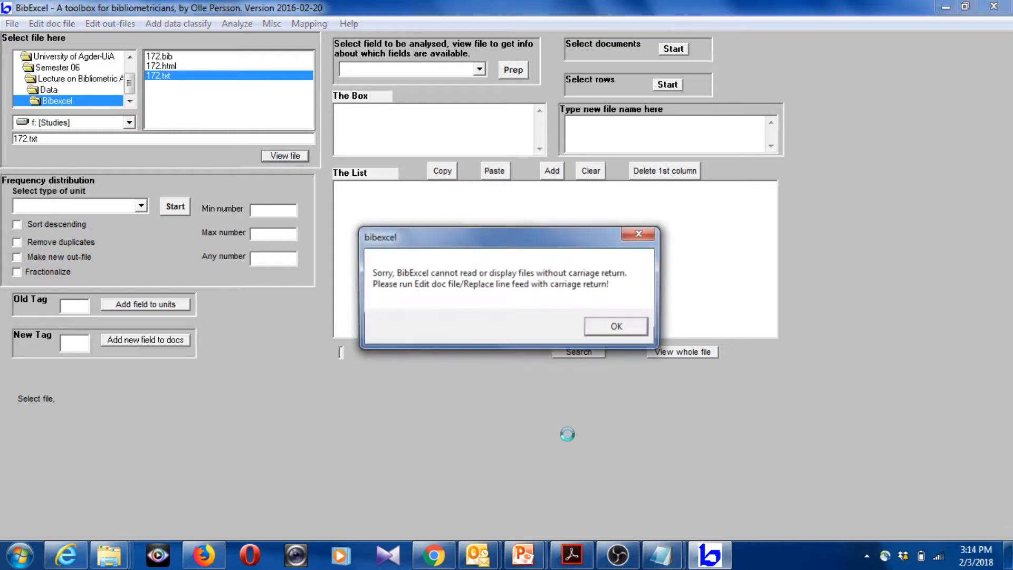
left_click(624, 328)
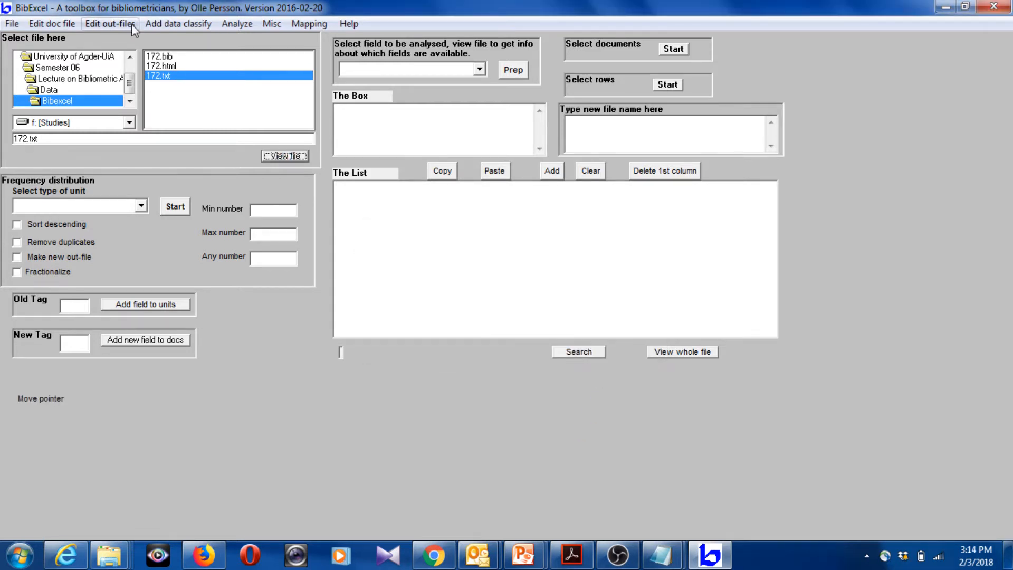
Replace line feeds with carriage returns in 172.txt, keeping the downloaded version without carriage returns
left_click(65, 27)
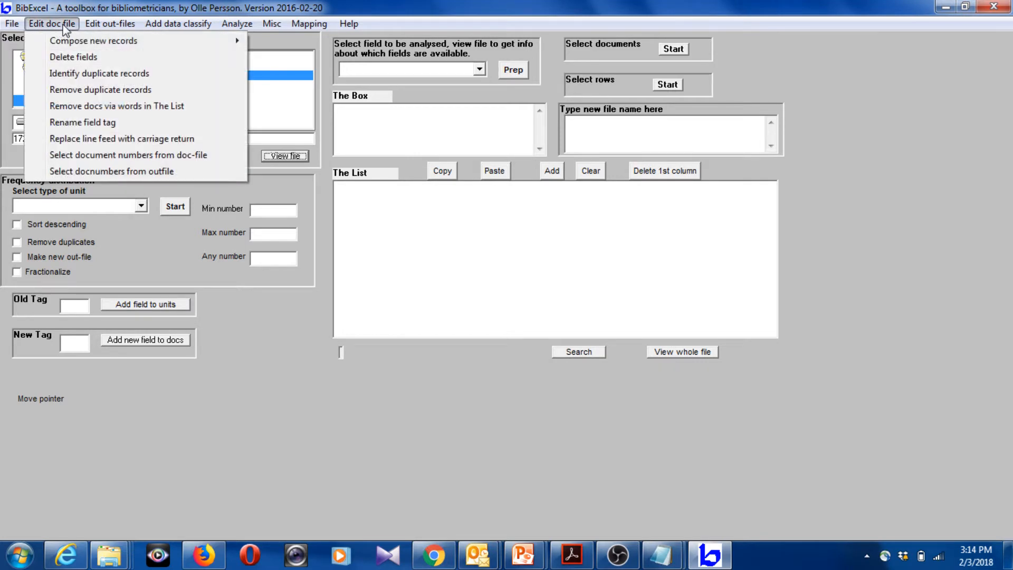
left_click(118, 138)
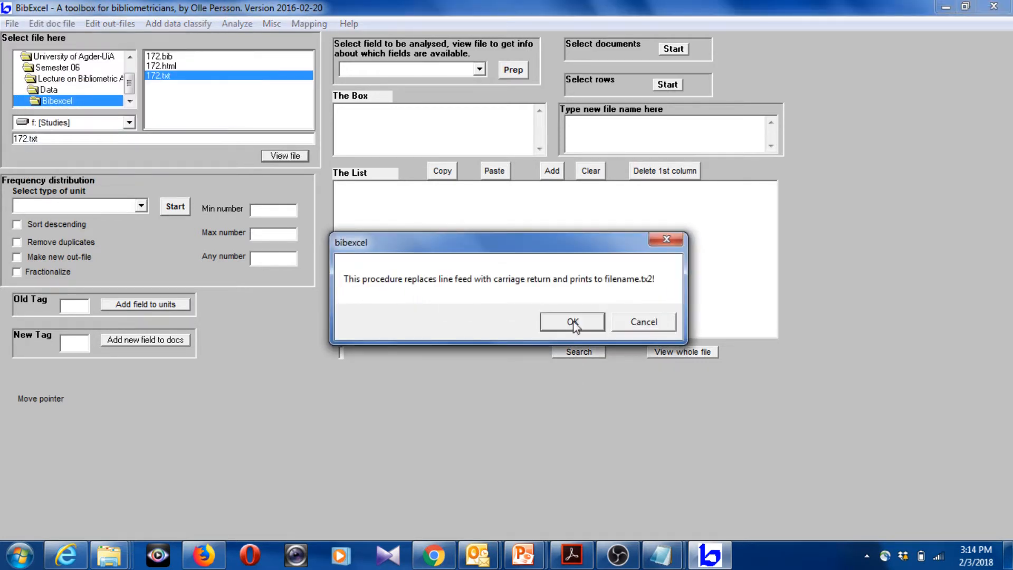
left_click(574, 320)
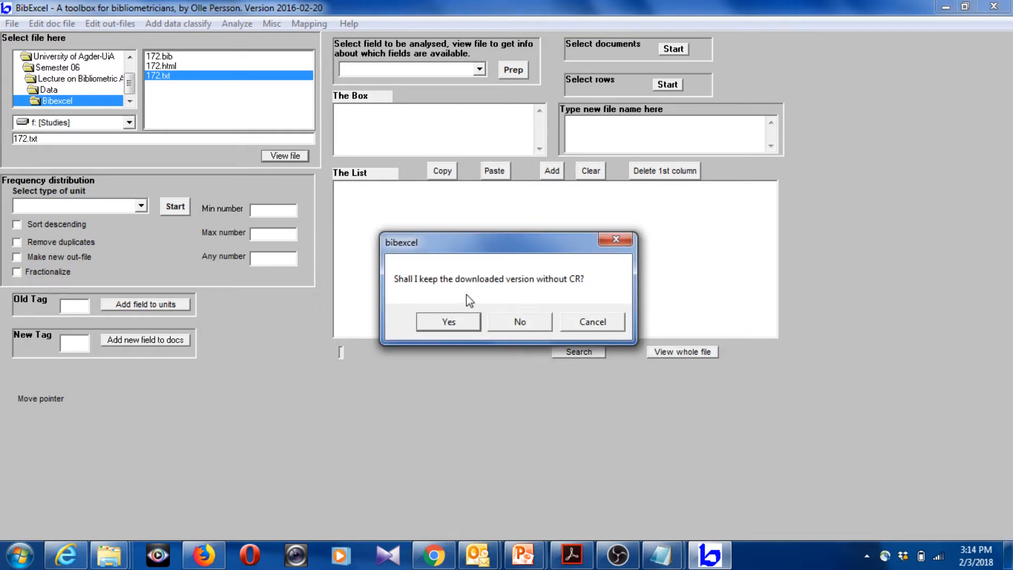
left_click(452, 324)
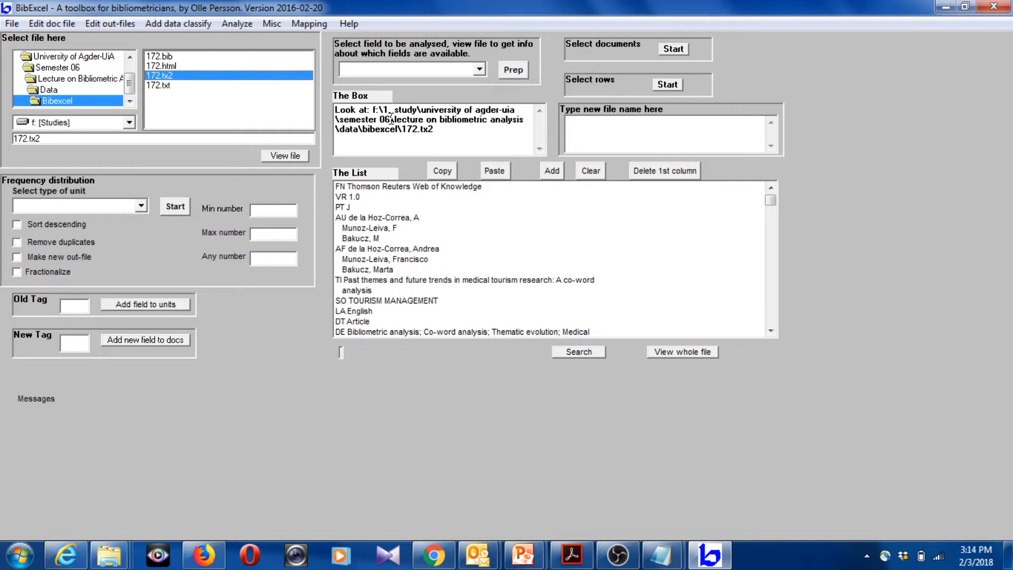
Convert 172.tx2 from Web of Science plain text to Dialog format
left_click(273, 25)
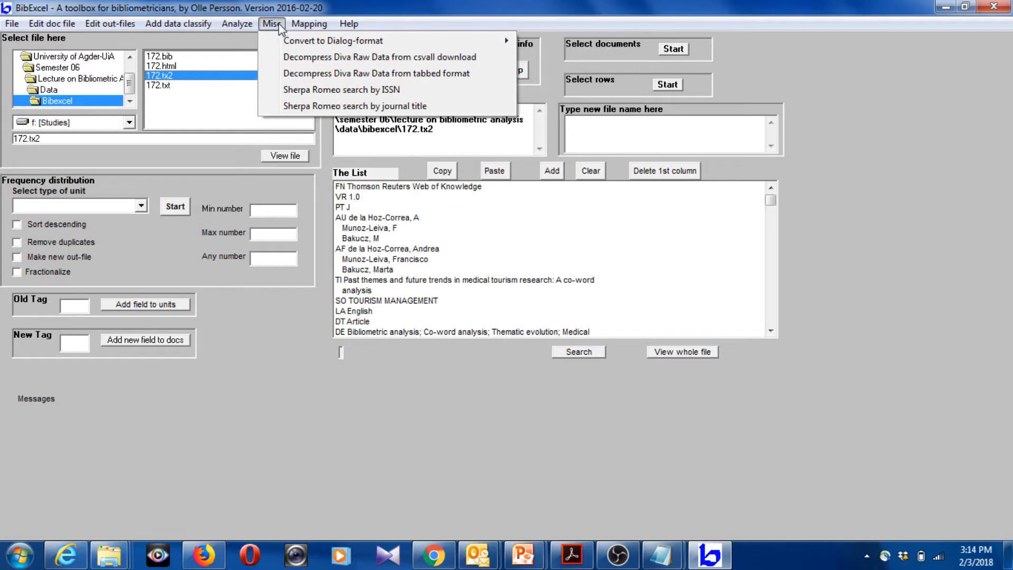
mouse_move(338, 43)
mouse_move(426, 39)
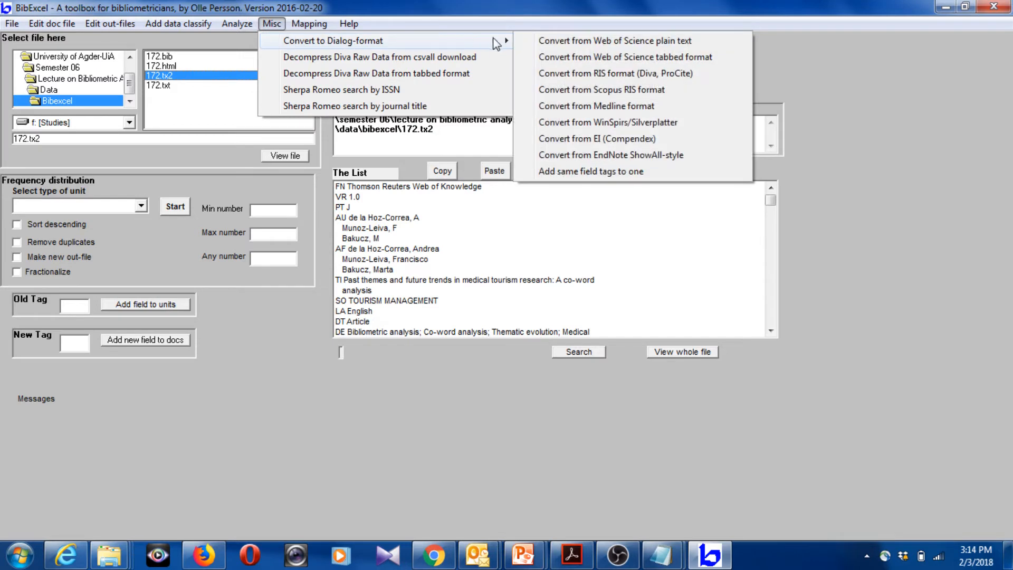
left_click(561, 41)
left_click(571, 345)
left_click(568, 345)
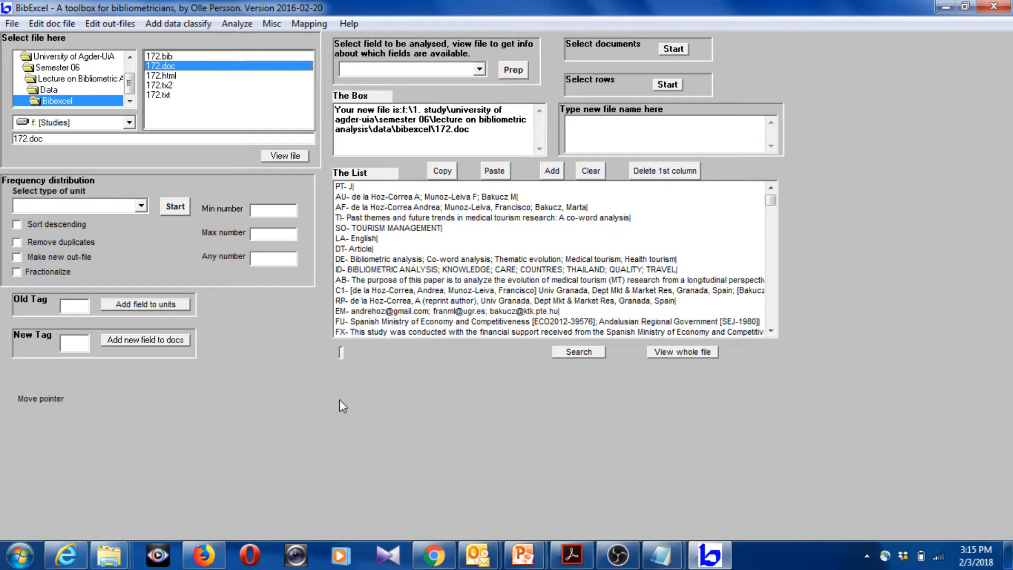
Prepare an out-file from 172.doc for the old tag CD as "Any ; separated field", keeping the ordering of units
left_click(76, 307)
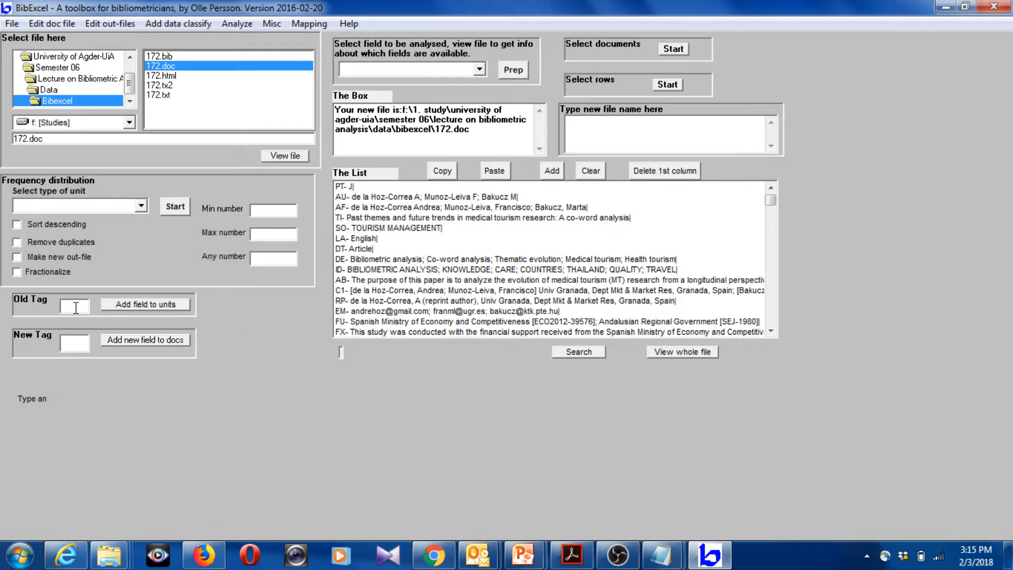
type("CD")
left_click(479, 69)
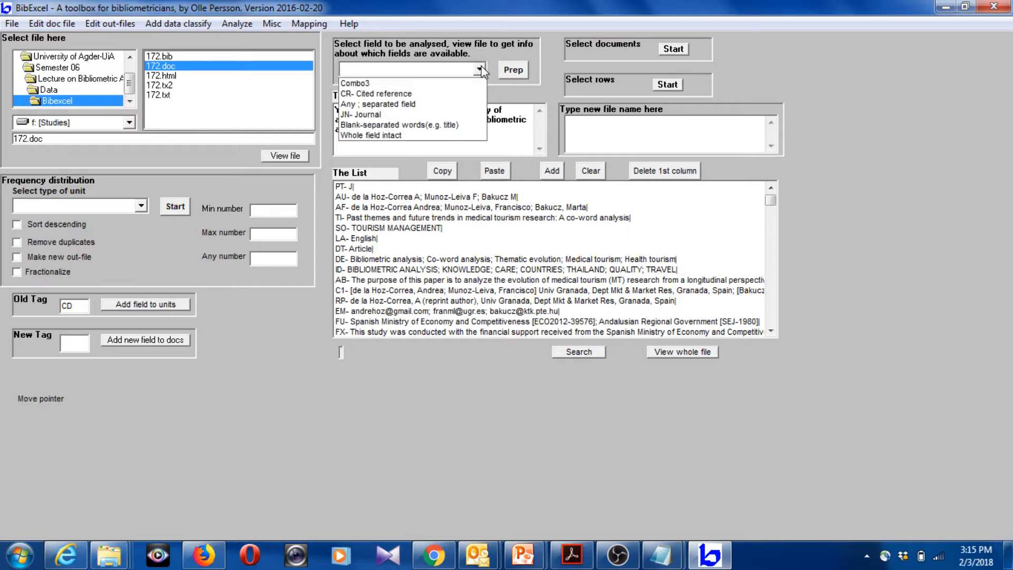
left_click(428, 104)
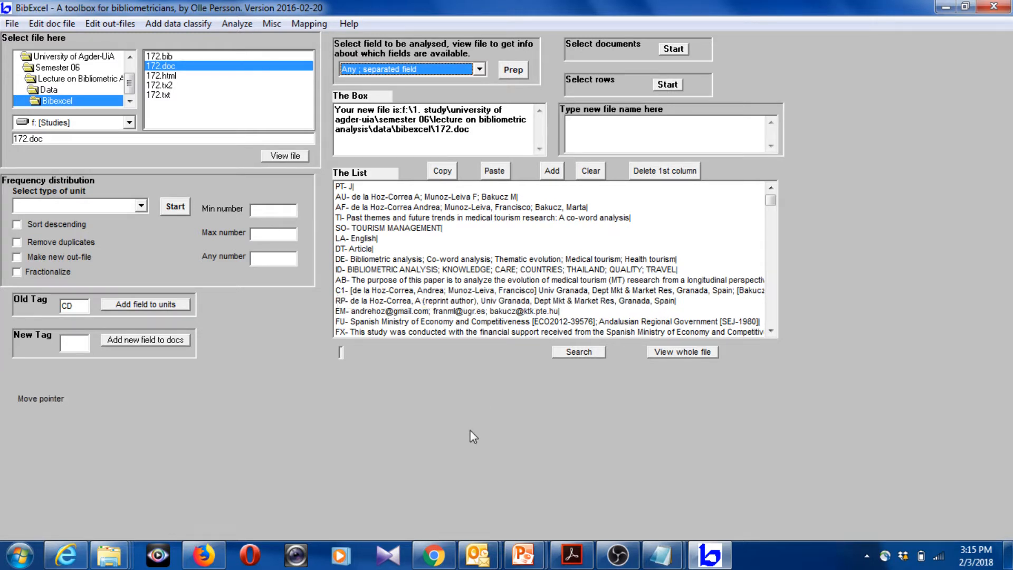
left_click(513, 72)
left_click(590, 352)
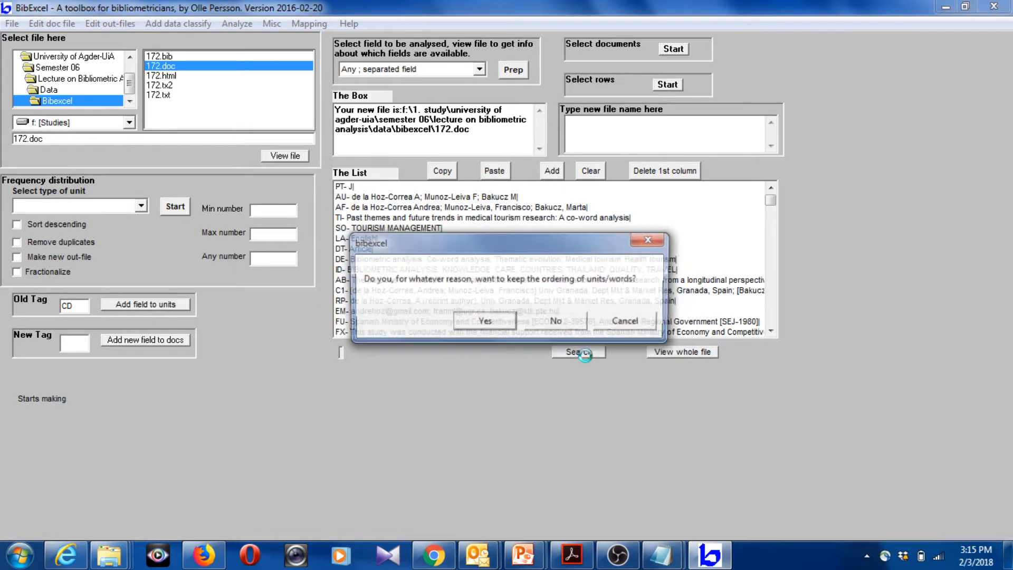
left_click(484, 322)
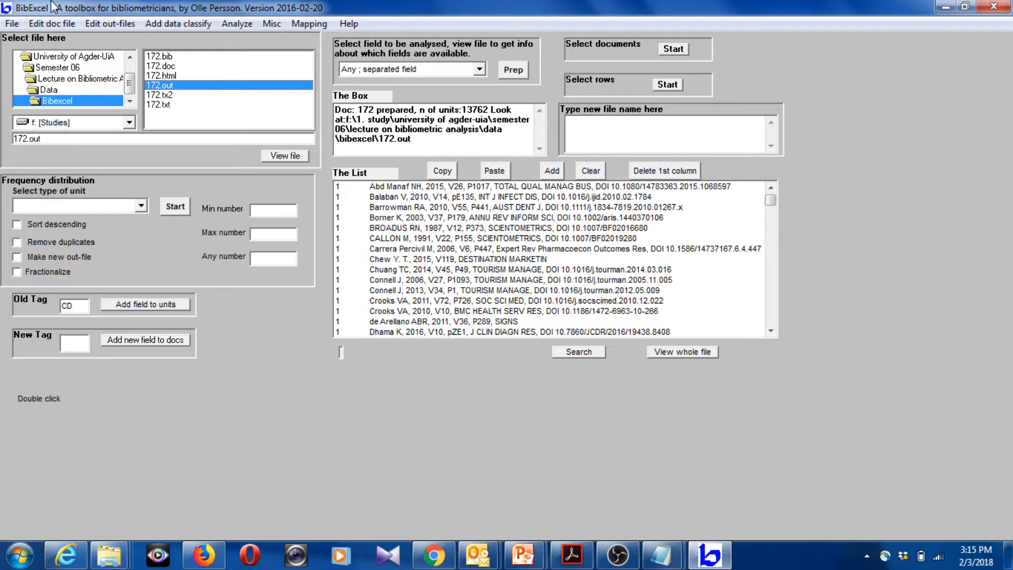
Convert the upper and lower case in 172.out with the "Good for Cited reference strings" option
left_click(99, 26)
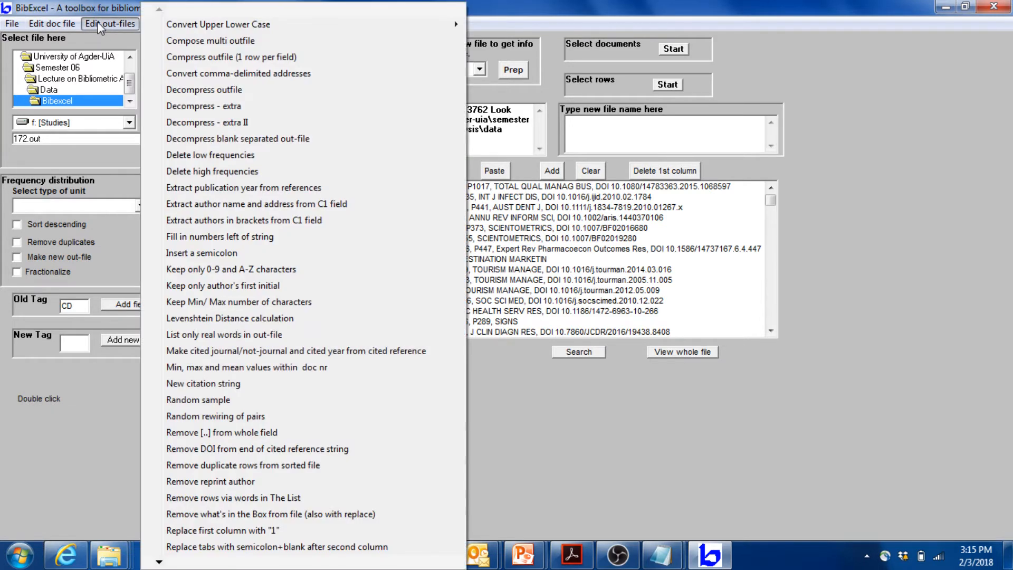
mouse_move(193, 28)
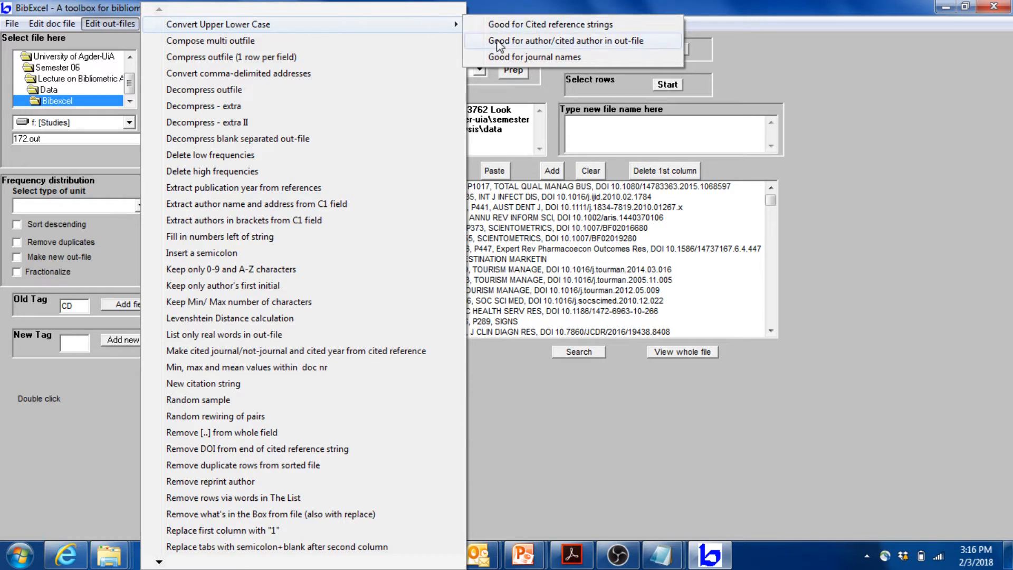
left_click(518, 28)
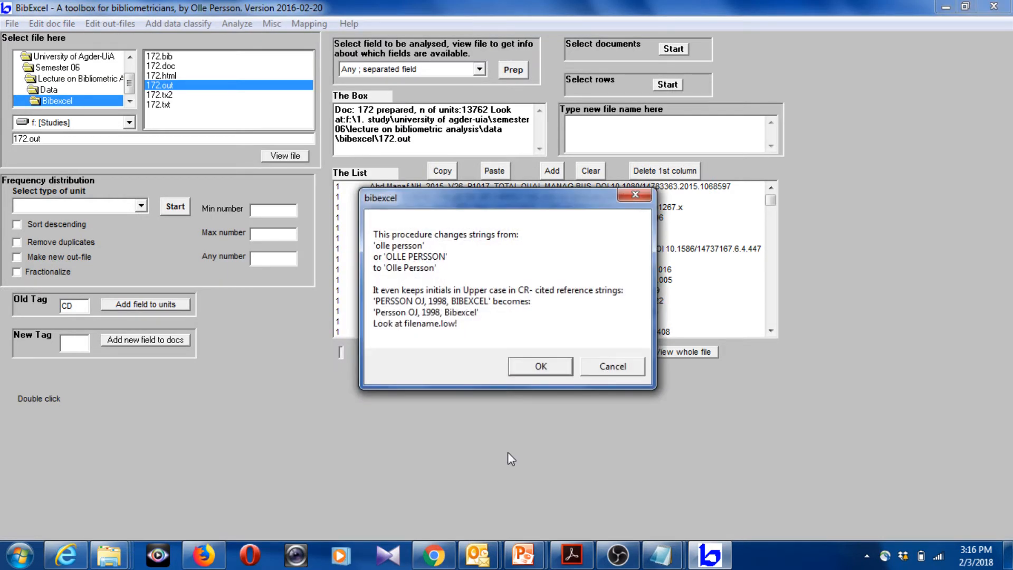
left_click(540, 368)
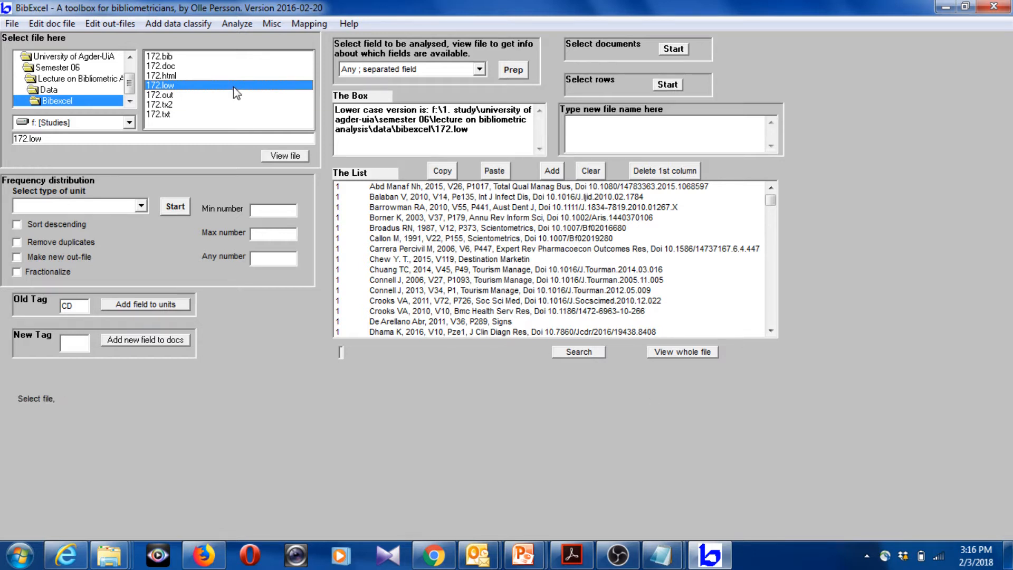
Calculate the shared units coupling from 172.low, treating the left column as document numbers, and select the resulting 172.cou
left_click(250, 25)
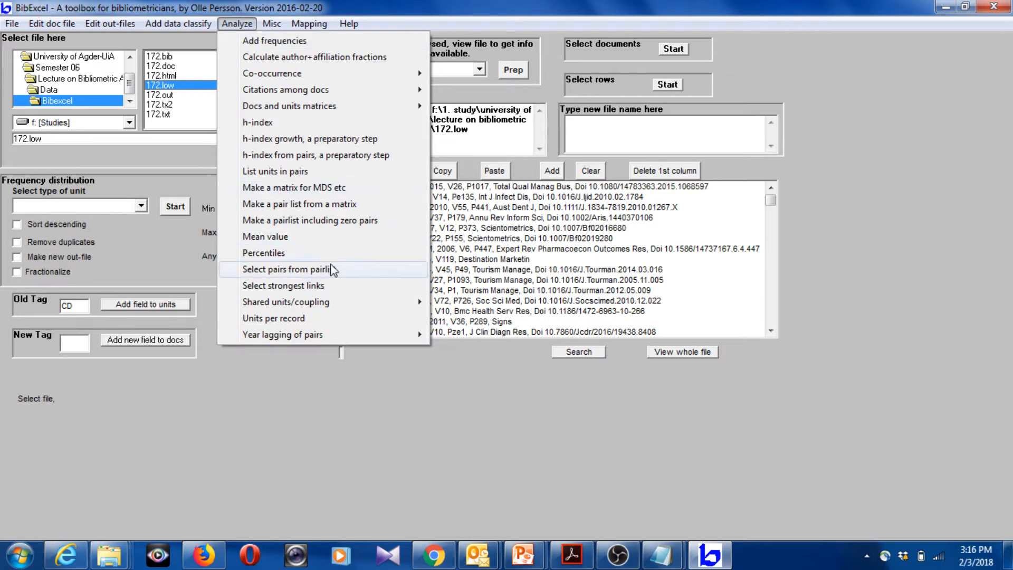
mouse_move(346, 306)
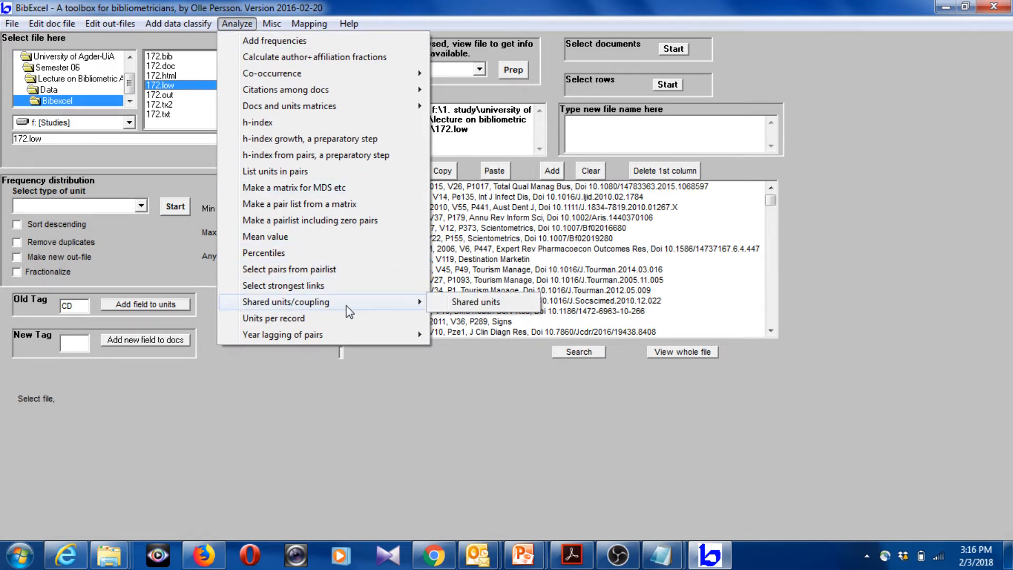
left_click(473, 302)
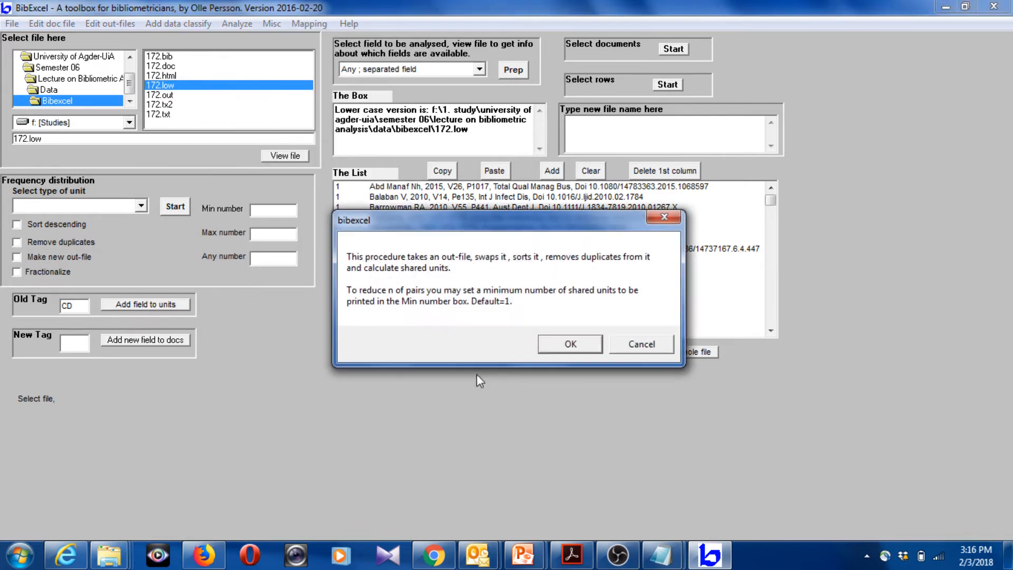
left_click(571, 345)
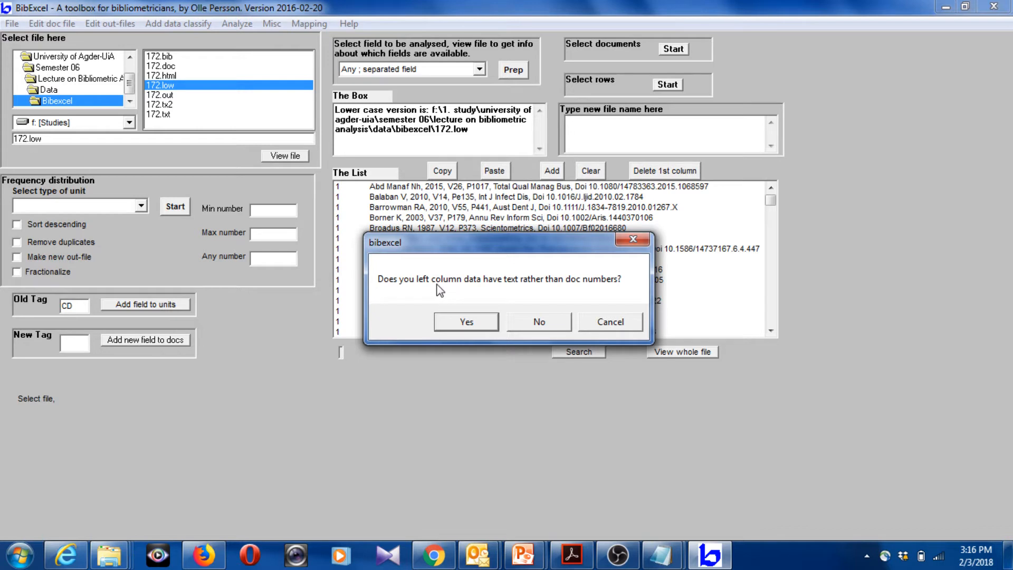
left_click_drag(530, 246, 700, 239)
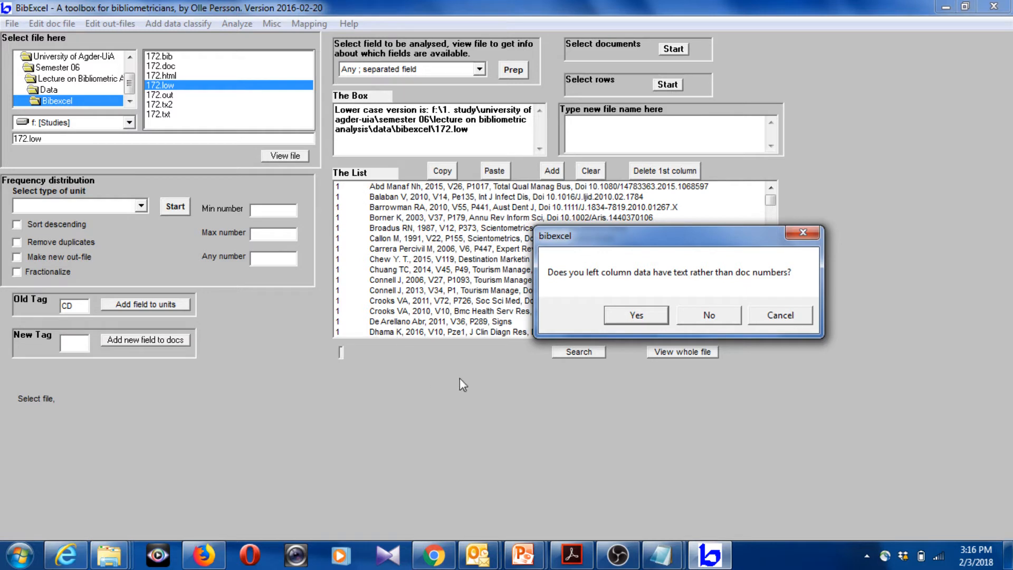
left_click(707, 315)
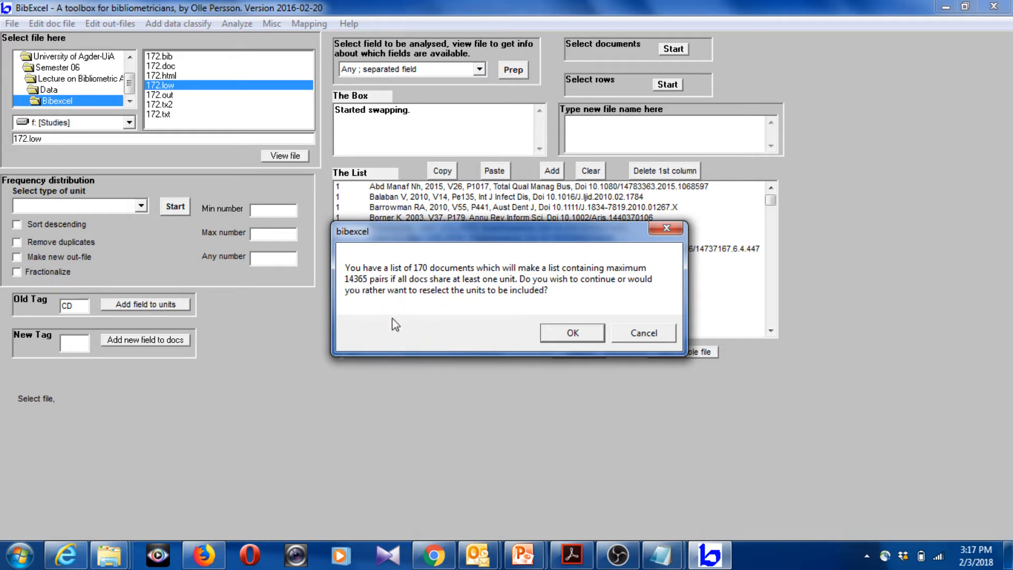
left_click(579, 333)
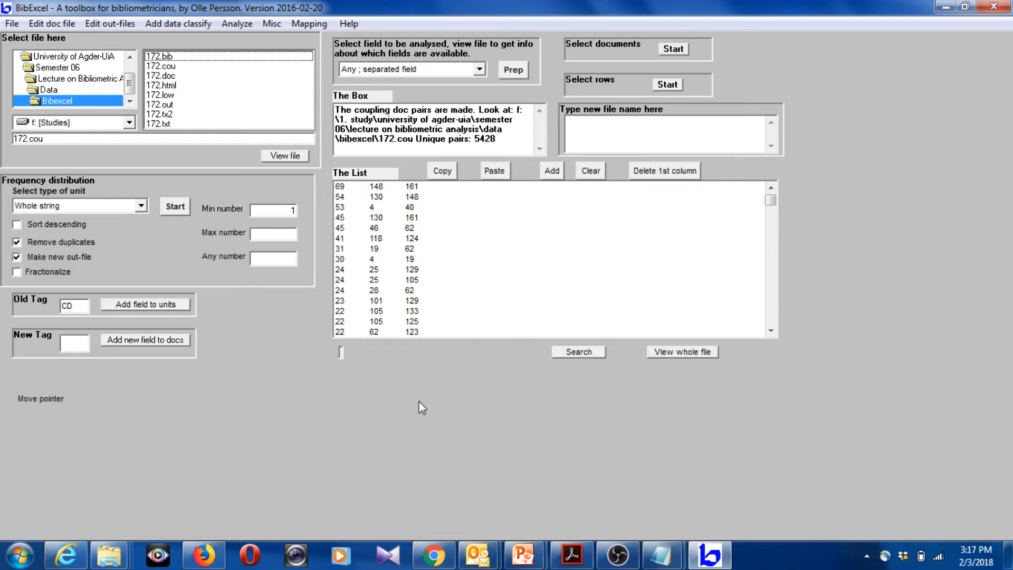
left_click(167, 67)
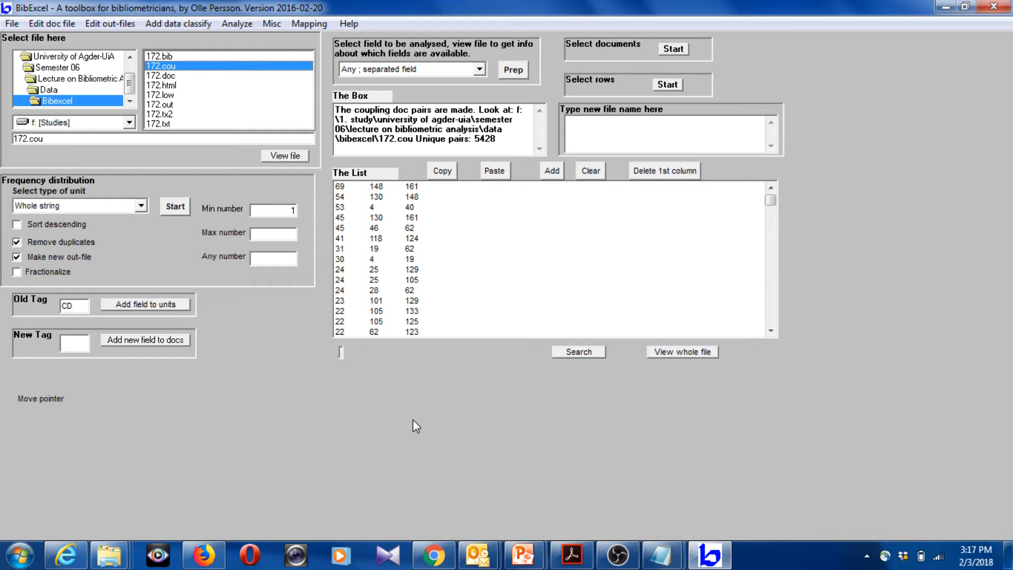
Prepare an out-file from 172.doc for the old tag AU as "Whole field intact", overwriting 172.out, and look through the author list
left_click(168, 76)
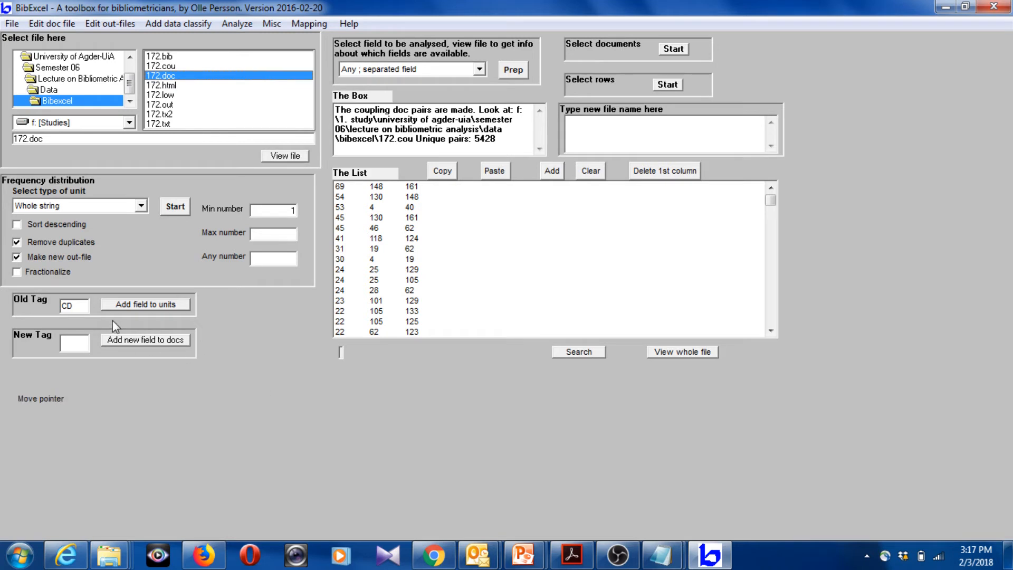
double_click(77, 307)
type("AU")
left_click(478, 70)
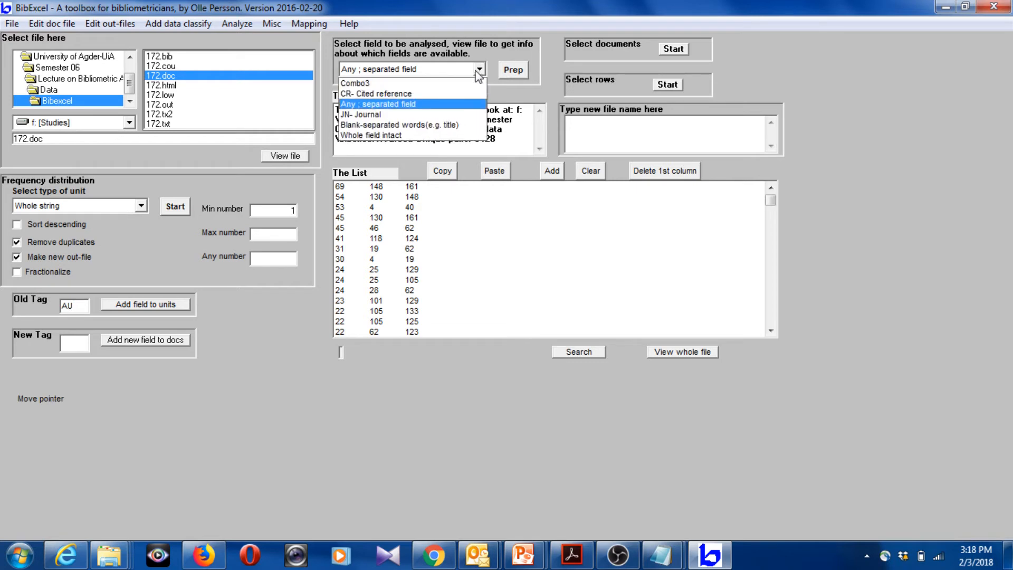
left_click(414, 135)
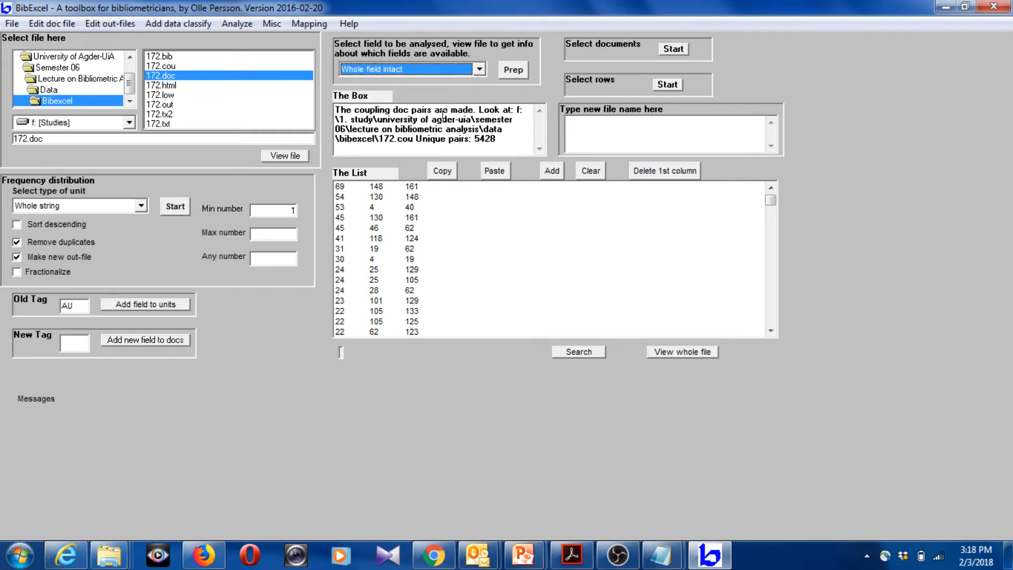
left_click(514, 70)
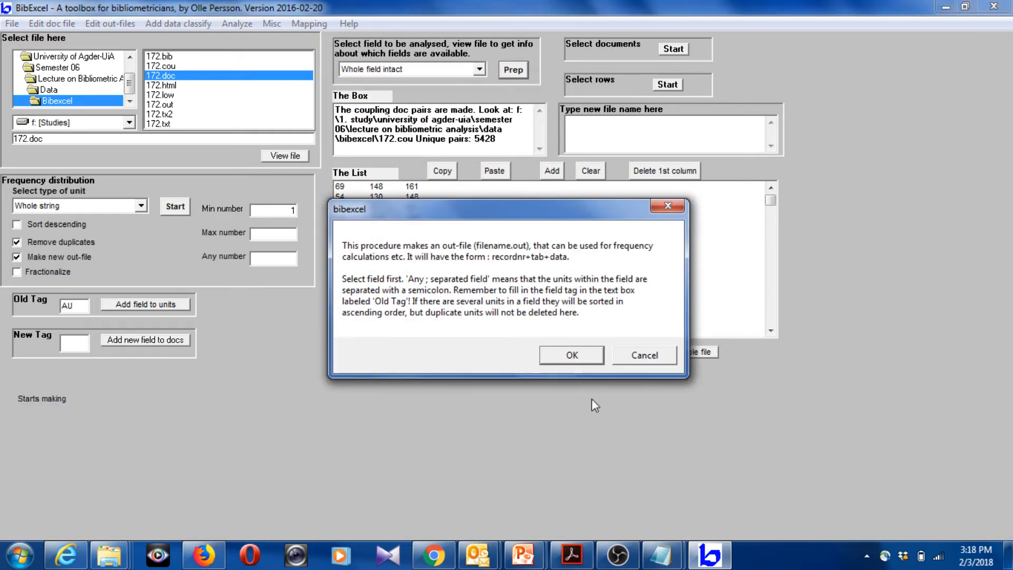
left_click(581, 360)
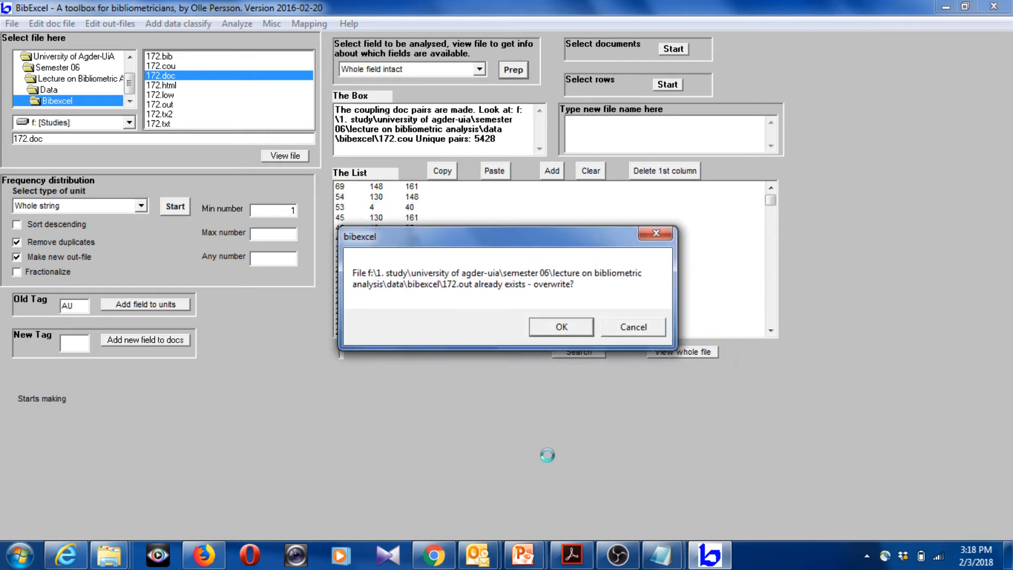
left_click(569, 327)
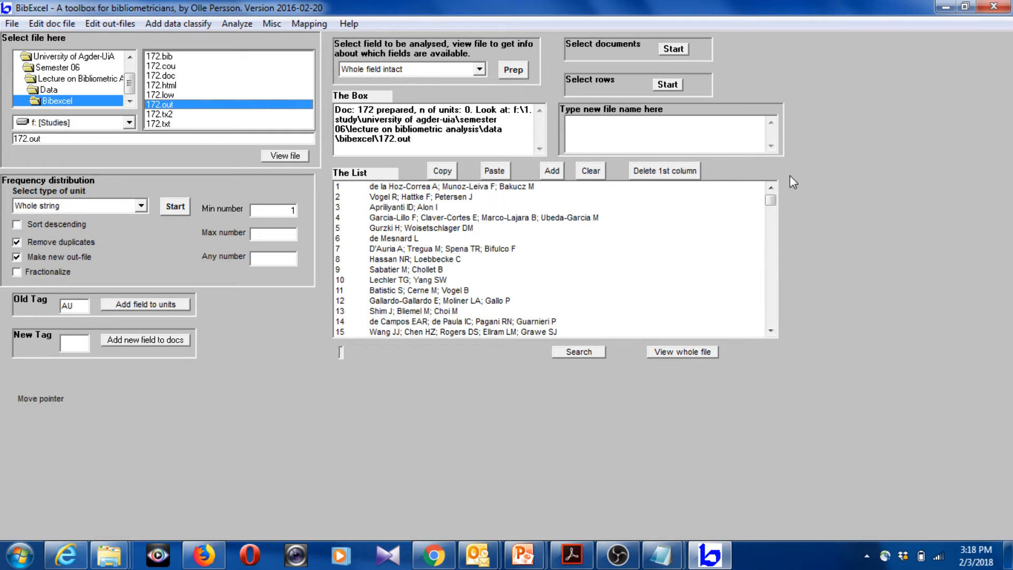
left_click_drag(778, 195, 777, 347)
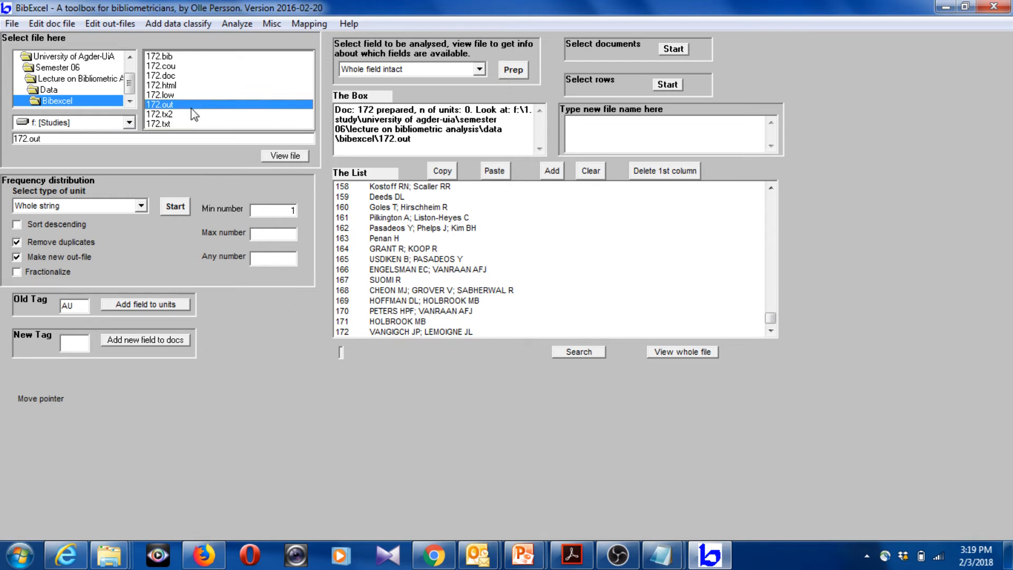
Add labels from 172.out to the 172.cou pairs, making freq-label-label, with pairs swapped alphabetically and self-related and overlapping pairs deleted
double_click(709, 139)
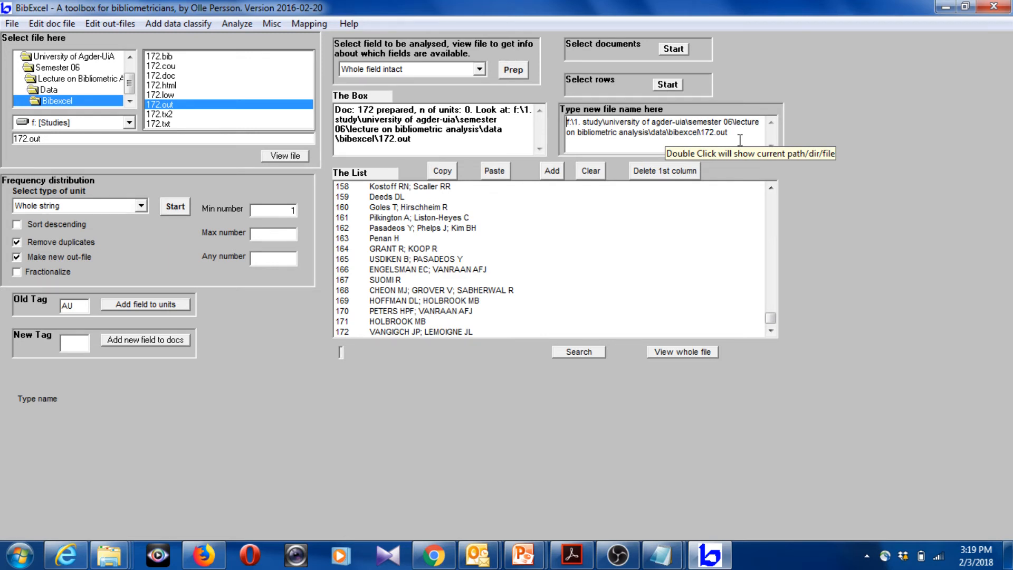
left_click(172, 67)
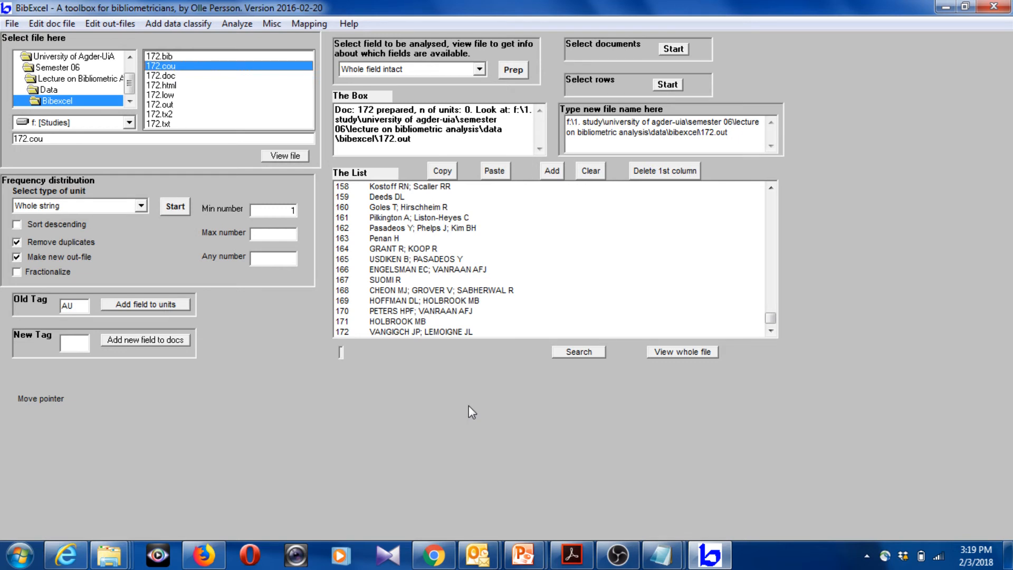
left_click(199, 24)
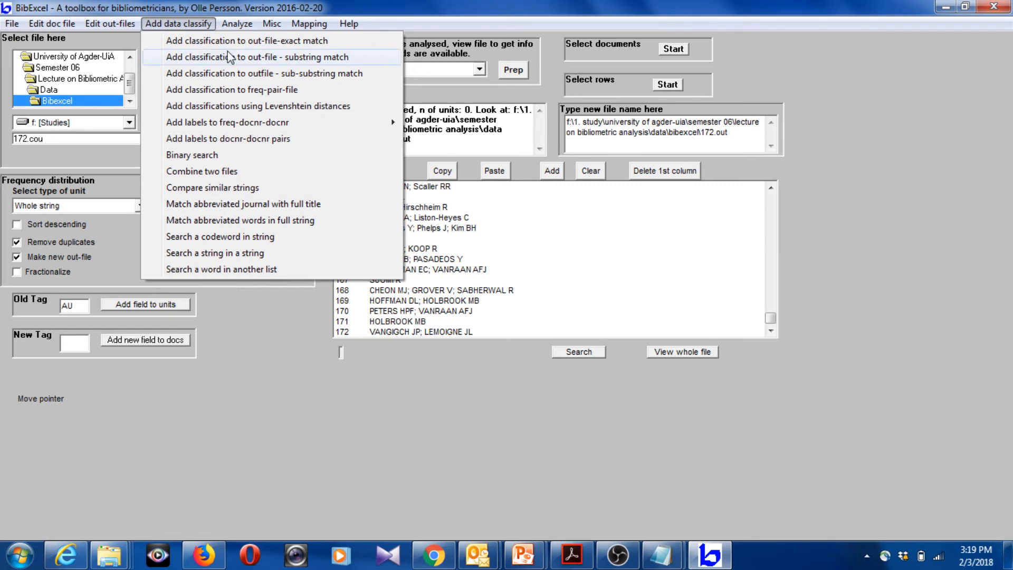
mouse_move(298, 125)
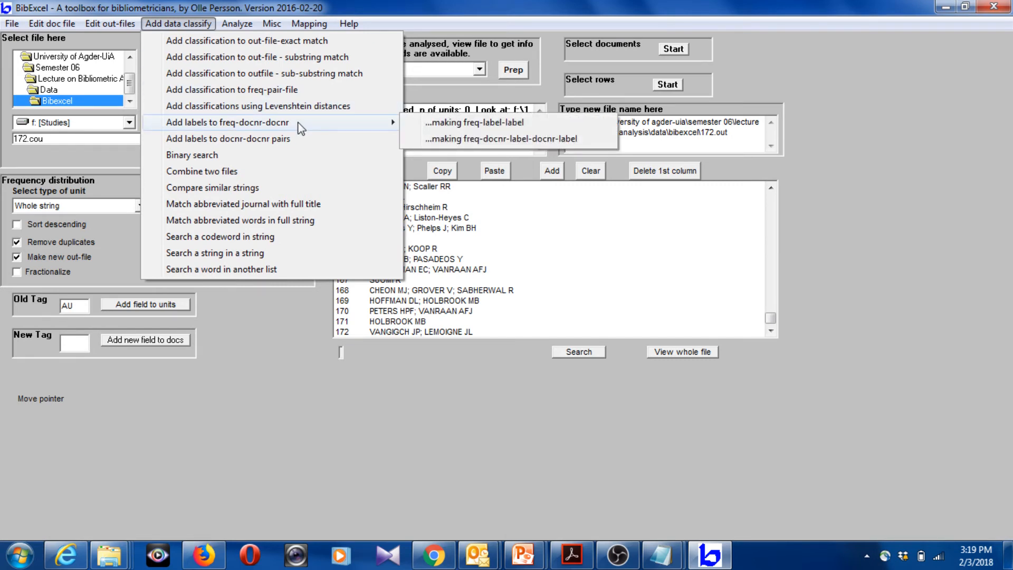
left_click(445, 123)
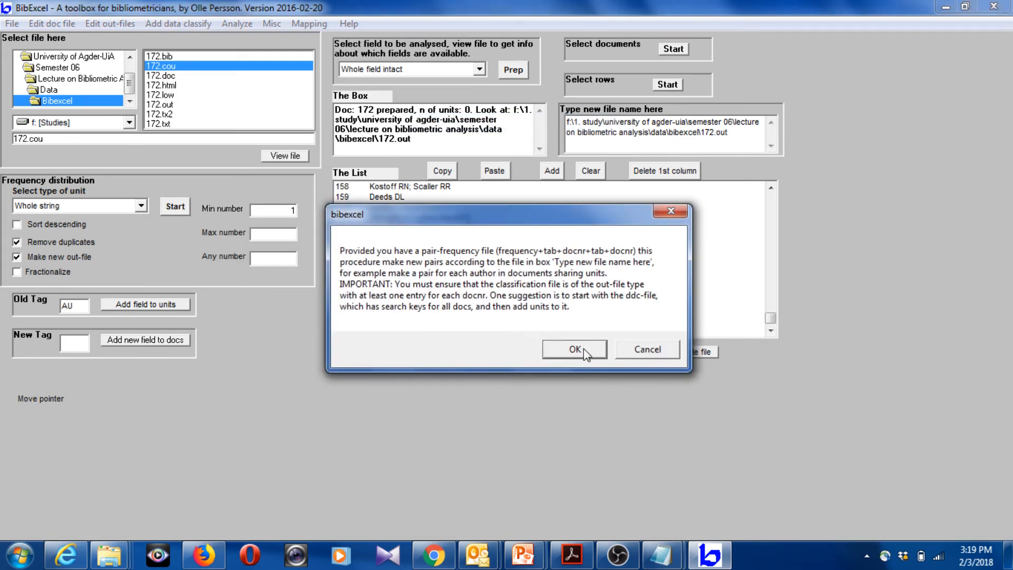
left_click(584, 348)
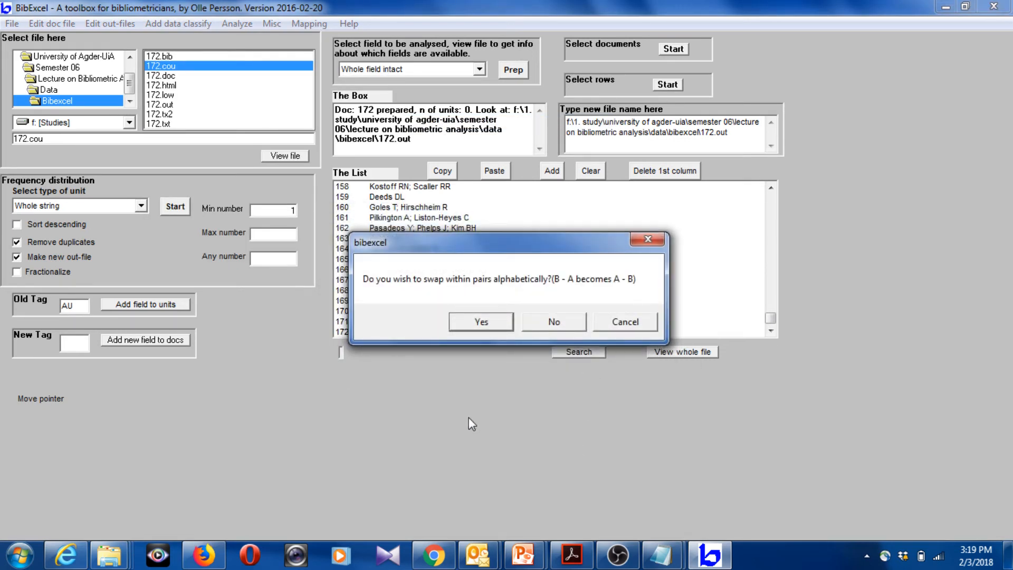
left_click(487, 323)
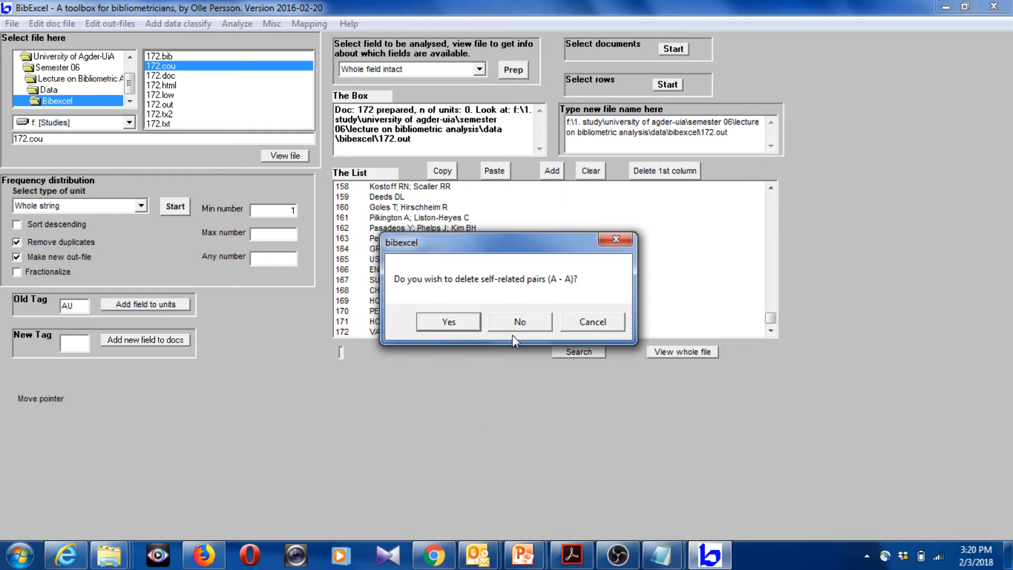
left_click(460, 323)
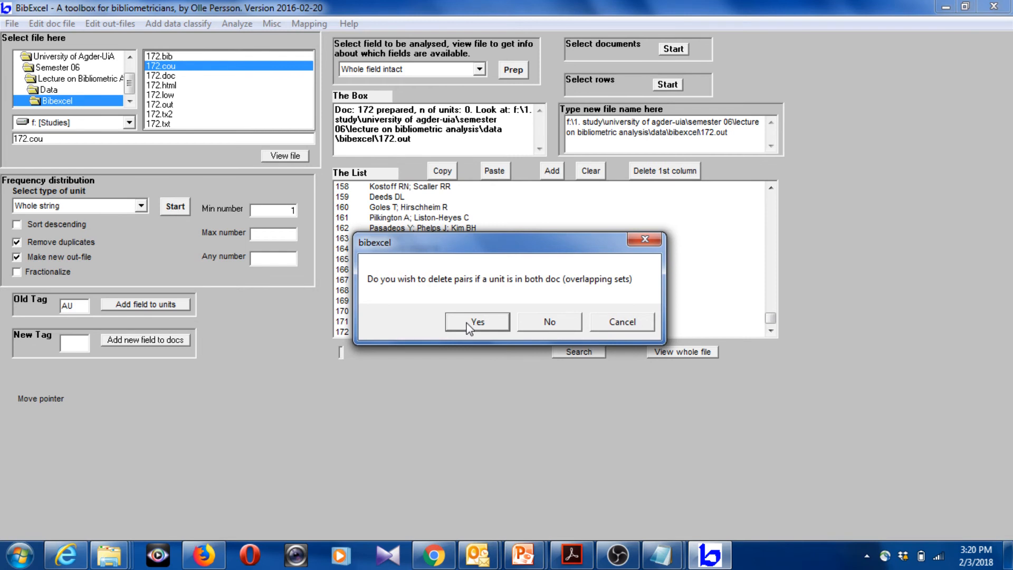
left_click(466, 327)
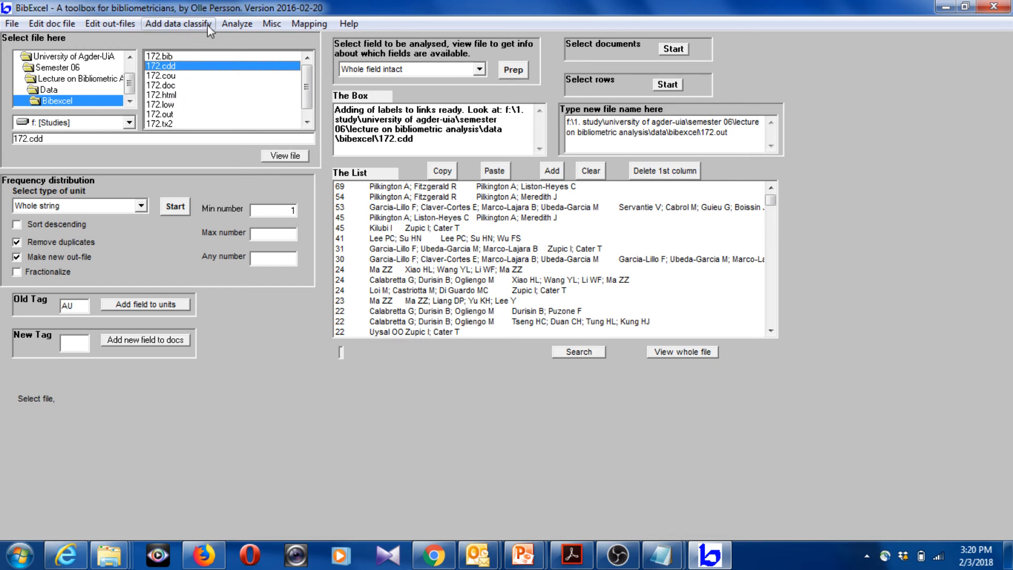
Add up the frequencies of the labelled author pairs in 172.cdd
left_click(228, 25)
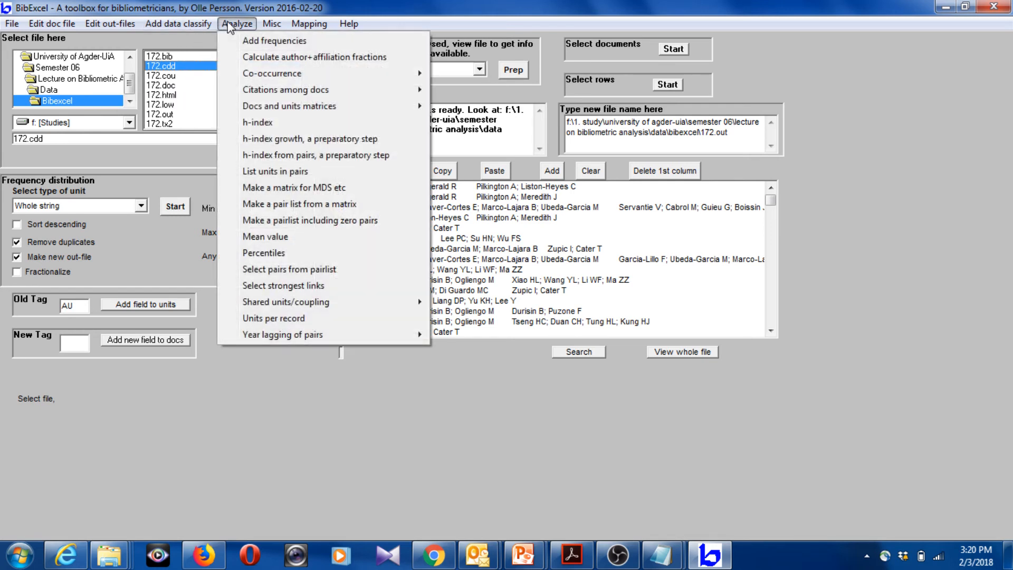
left_click(270, 42)
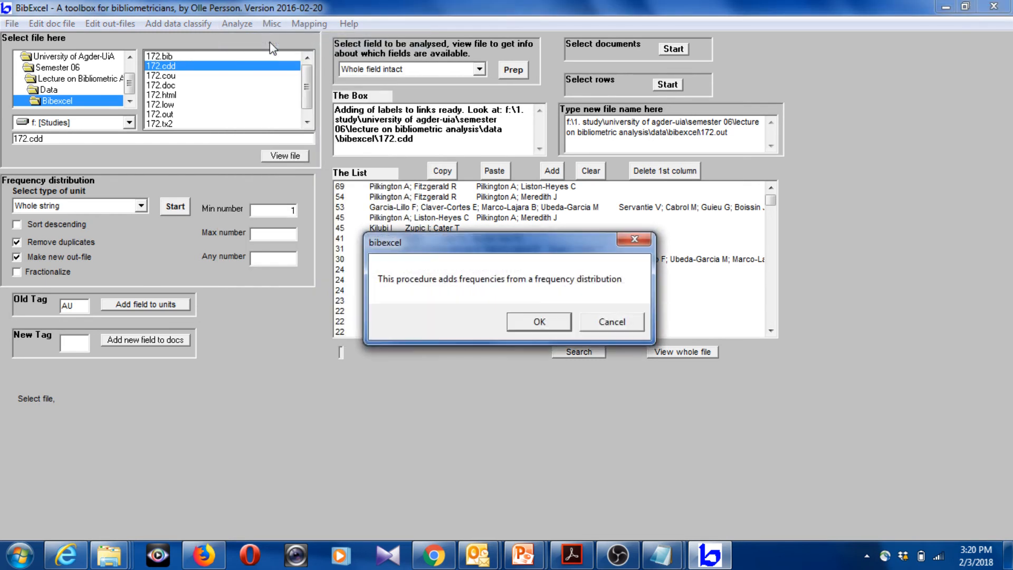
left_click(540, 322)
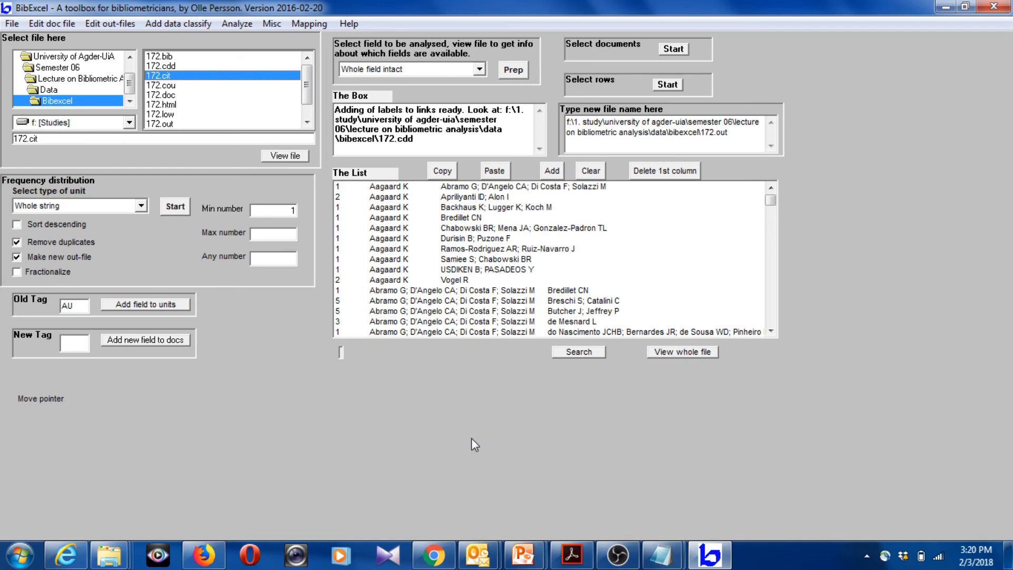
Create a net-file for Pajek and VOSviewer from 172.cit, without directed arcs and without replacing zero line values with 1
left_click(309, 23)
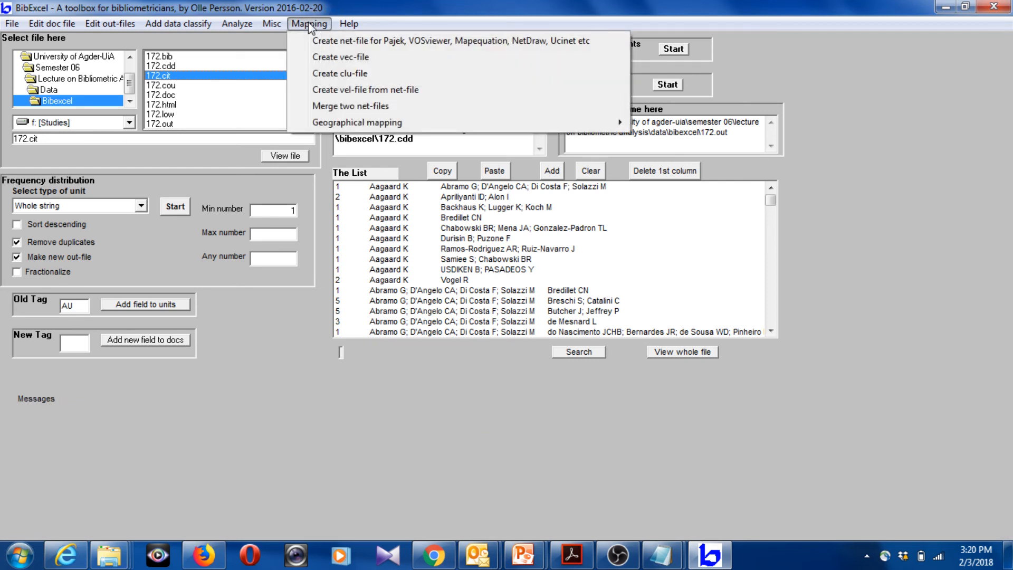
left_click(327, 41)
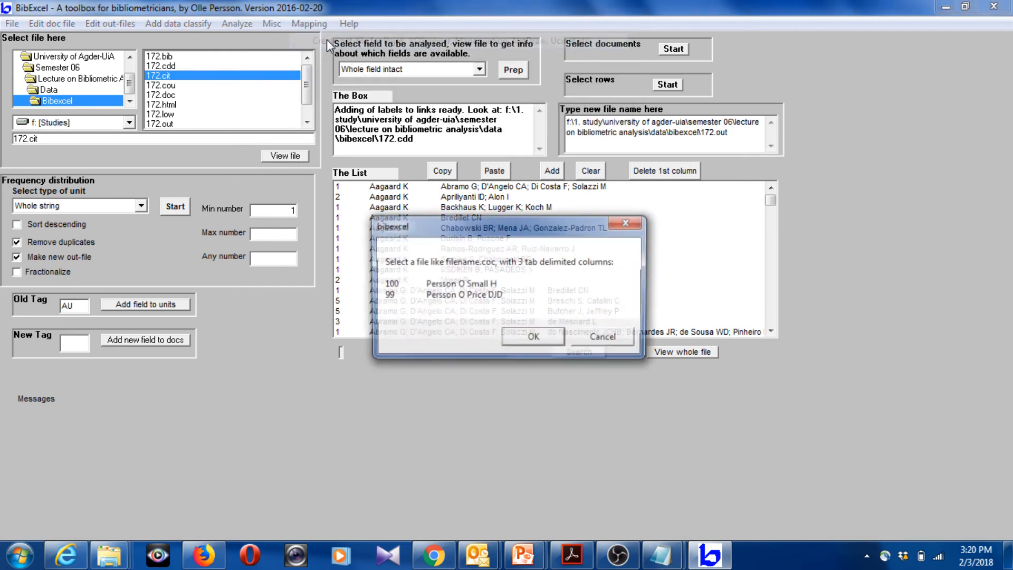
left_click(534, 338)
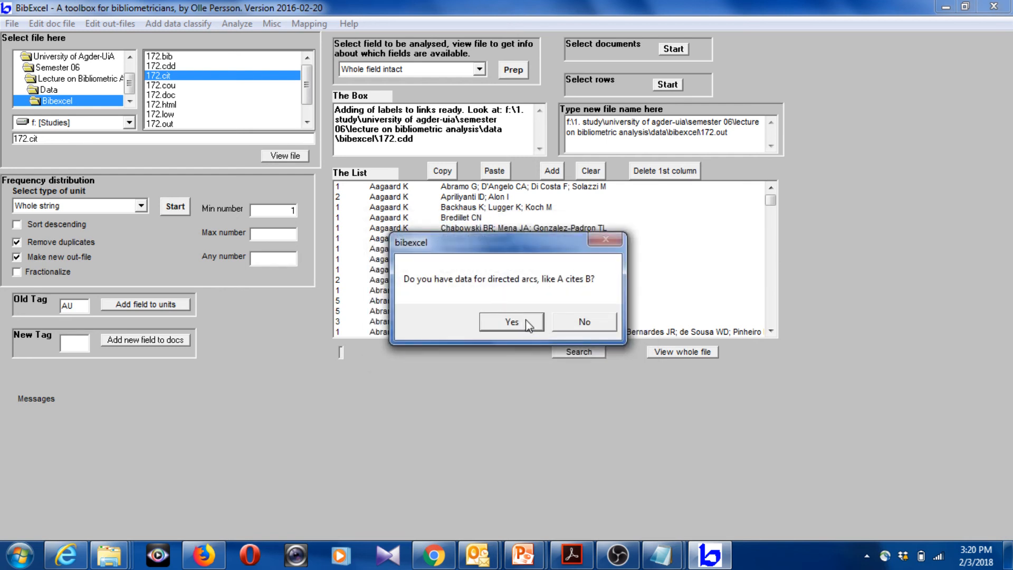
left_click(585, 317)
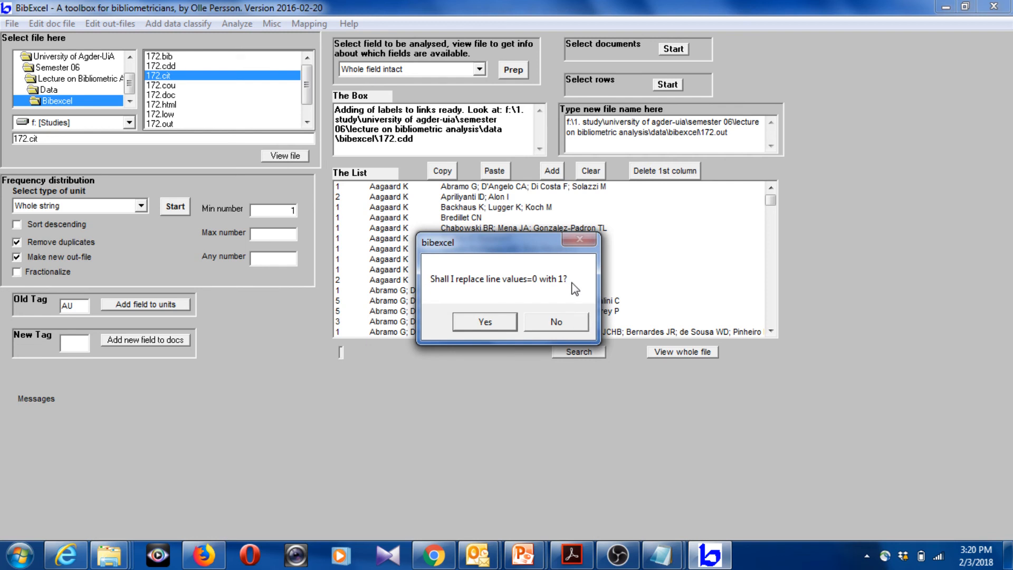
left_click(567, 328)
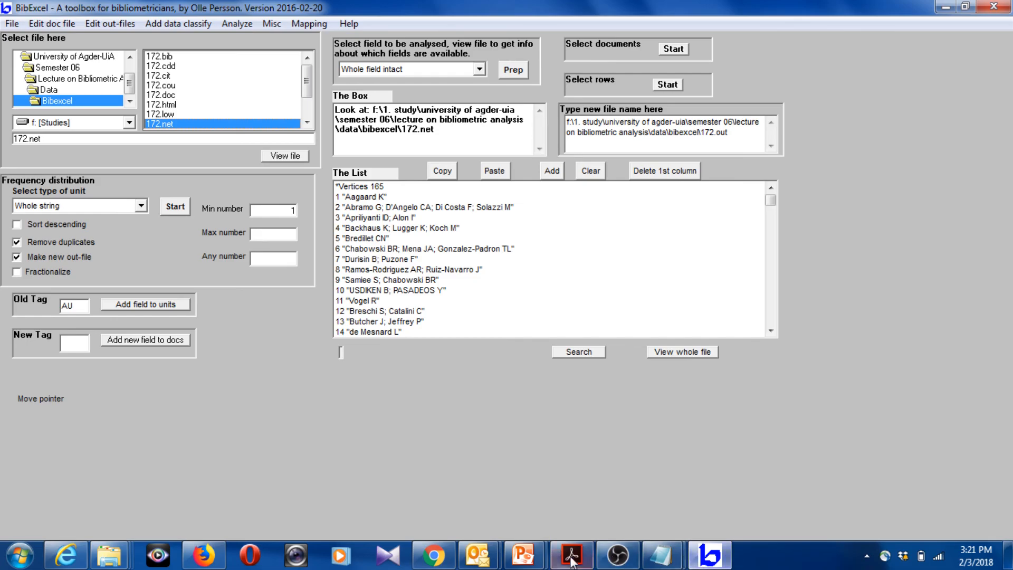
left_click(524, 555)
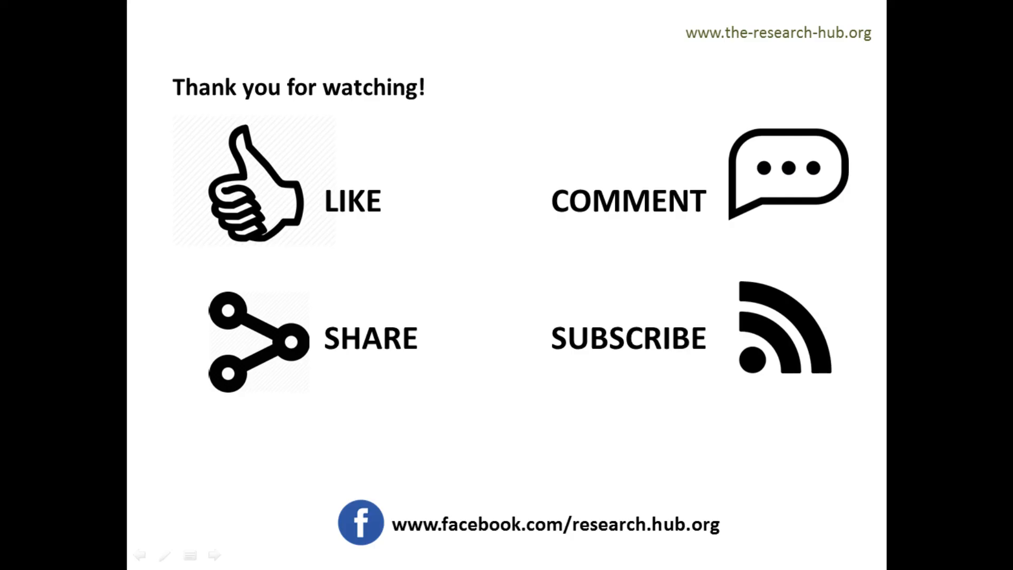